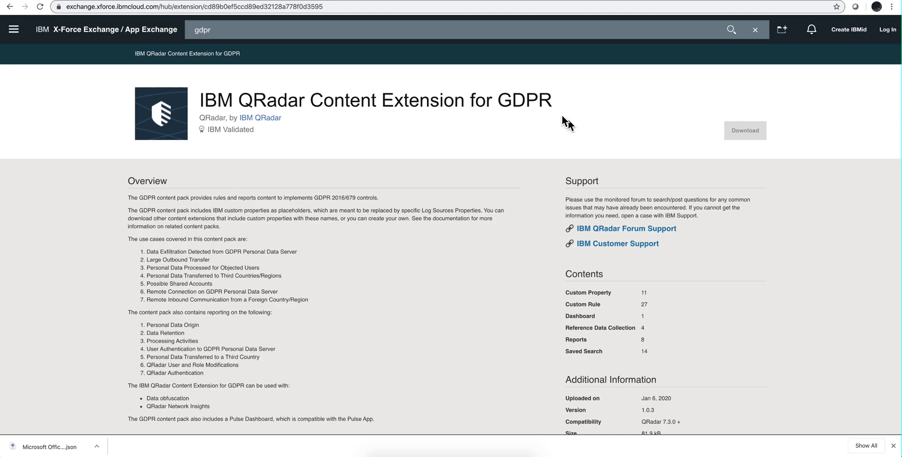
View the Pulse Offense overview dashboard, then go to the Admin console.
{"action": "scroll", "coordinate": [426, 257], "scroll_direction": "down", "scroll_amount": 4}
{"action": "scroll", "coordinate": [427, 258], "scroll_direction": "down", "scroll_amount": 4}
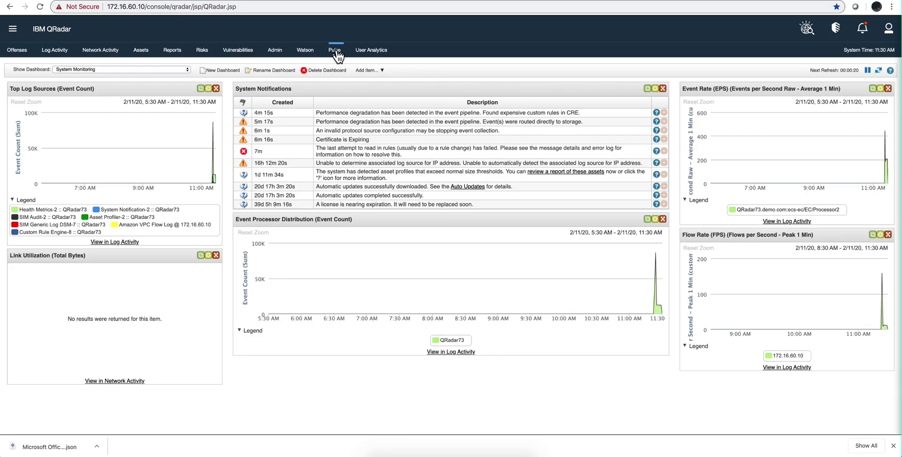
{"action": "left_click", "coordinate": [335, 49]}
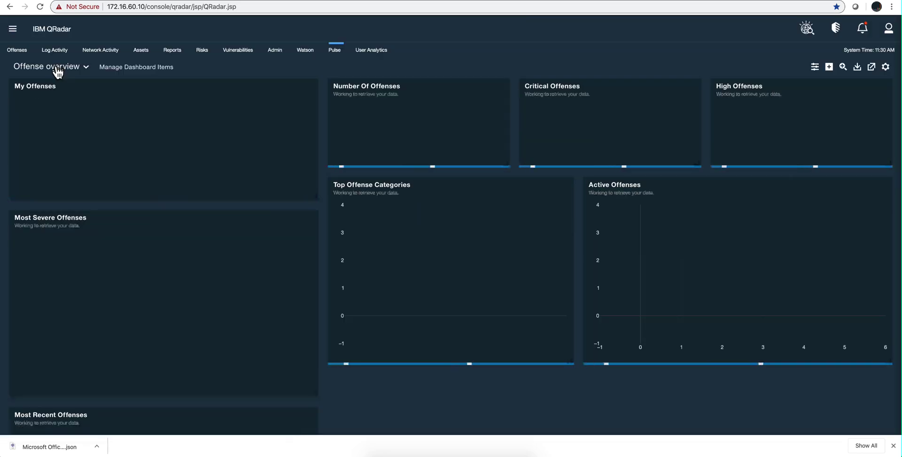
{"action": "left_click", "coordinate": [57, 67]}
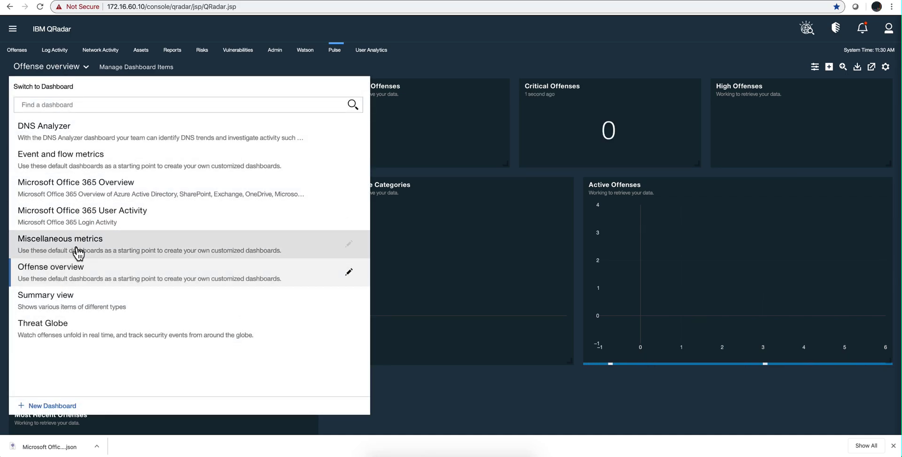
{"action": "left_click", "coordinate": [401, 71]}
{"action": "left_click", "coordinate": [277, 52]}
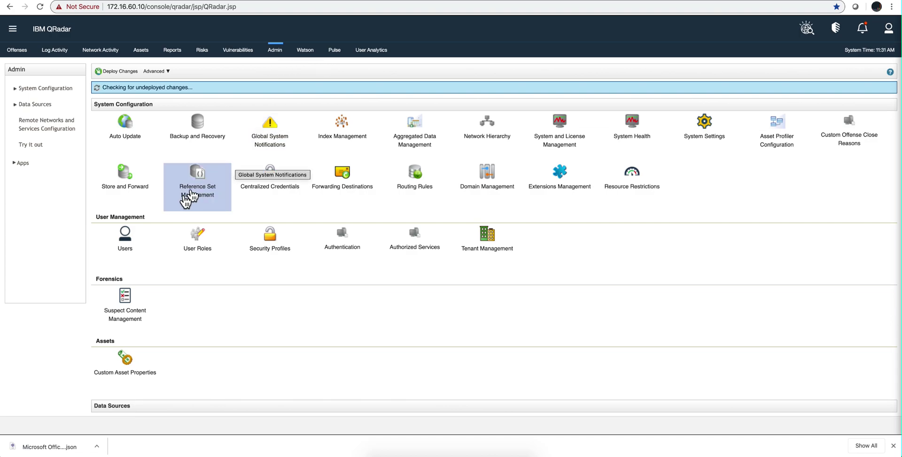
Synchronize Pulse templates, including GDPR Overview and Data Exfiltration Overview, via the Admin Pulse - Dashboard app.
{"action": "scroll", "coordinate": [129, 214], "scroll_direction": "down", "scroll_amount": 5}
{"action": "scroll", "coordinate": [133, 220], "scroll_direction": "down", "scroll_amount": 4}
{"action": "scroll", "coordinate": [134, 220], "scroll_direction": "down", "scroll_amount": 2}
{"action": "scroll", "coordinate": [134, 220], "scroll_direction": "down", "scroll_amount": 2}
{"action": "scroll", "coordinate": [134, 220], "scroll_direction": "down", "scroll_amount": 1}
{"action": "scroll", "coordinate": [134, 220], "scroll_direction": "down", "scroll_amount": 1}
{"action": "scroll", "coordinate": [134, 219], "scroll_direction": "down", "scroll_amount": 2}
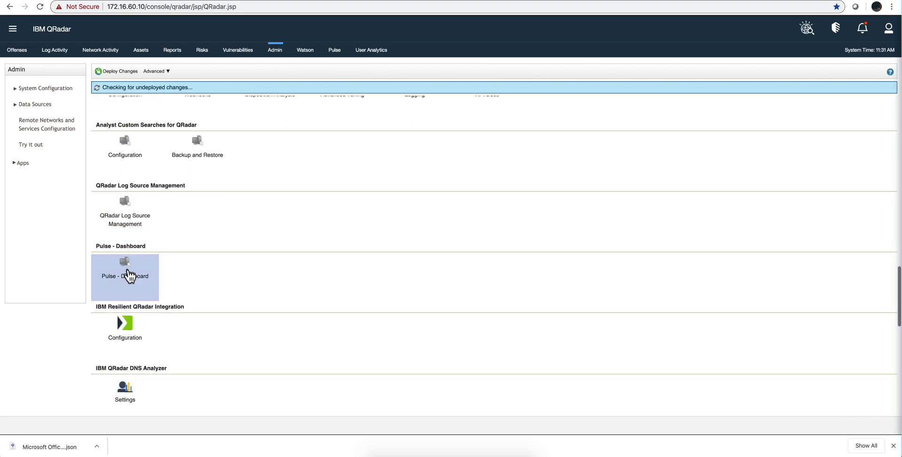
{"action": "left_click", "coordinate": [128, 271]}
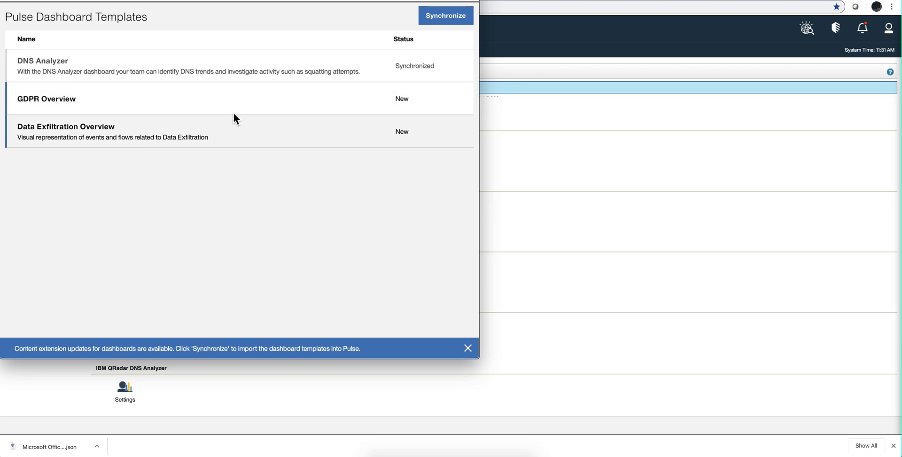
{"action": "left_click", "coordinate": [455, 18]}
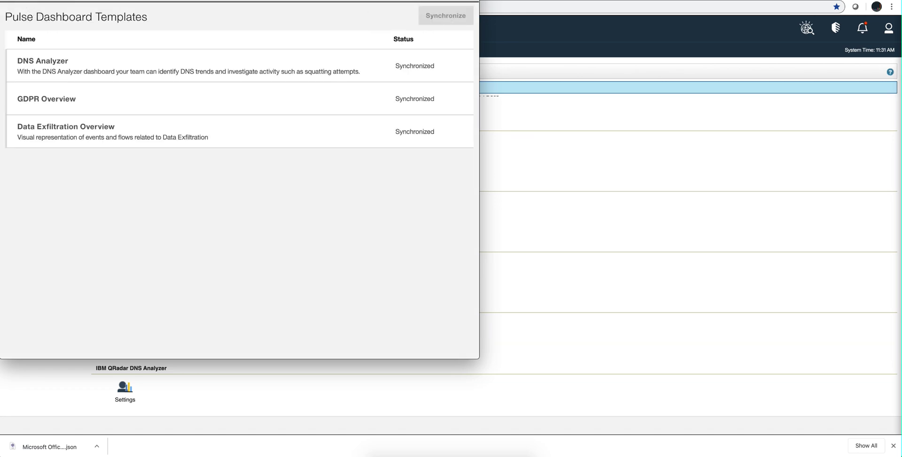
{"action": "key", "text": "super+w"}
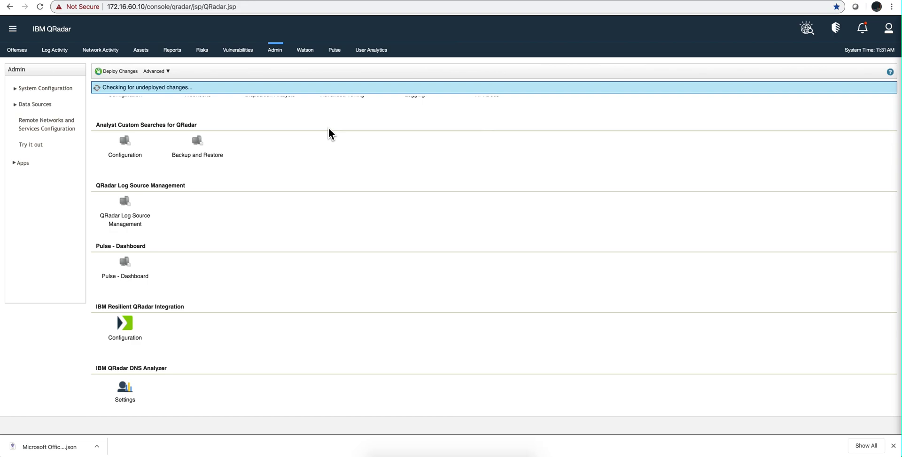
Install the GDPR Overview and Data Exfiltration Overview templates from Pulse's New Dashboard template catalog.
{"action": "left_click", "coordinate": [336, 52]}
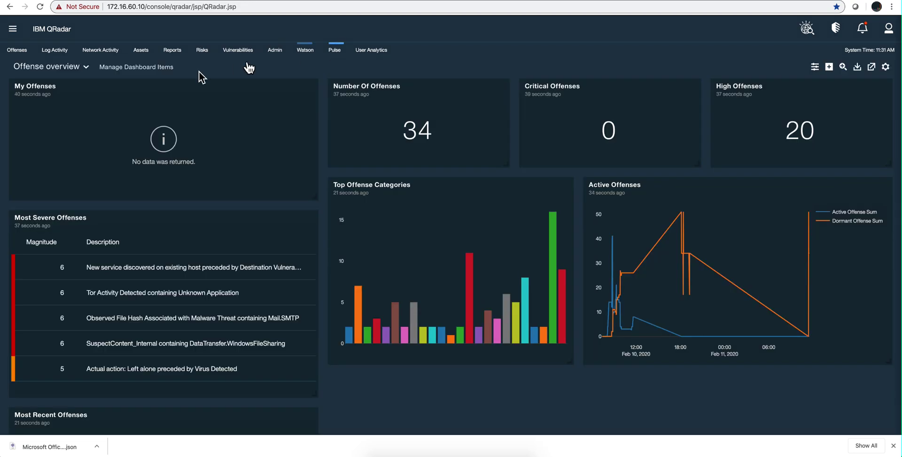
{"action": "left_click", "coordinate": [35, 69]}
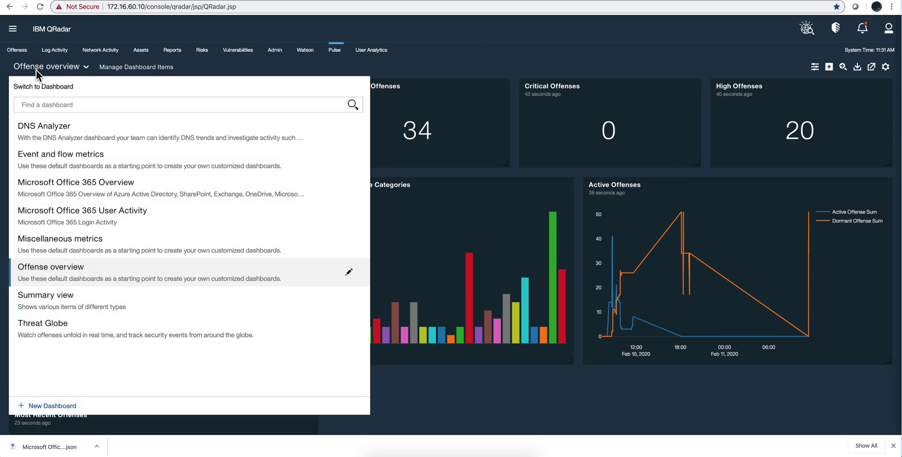
{"action": "left_click", "coordinate": [49, 407]}
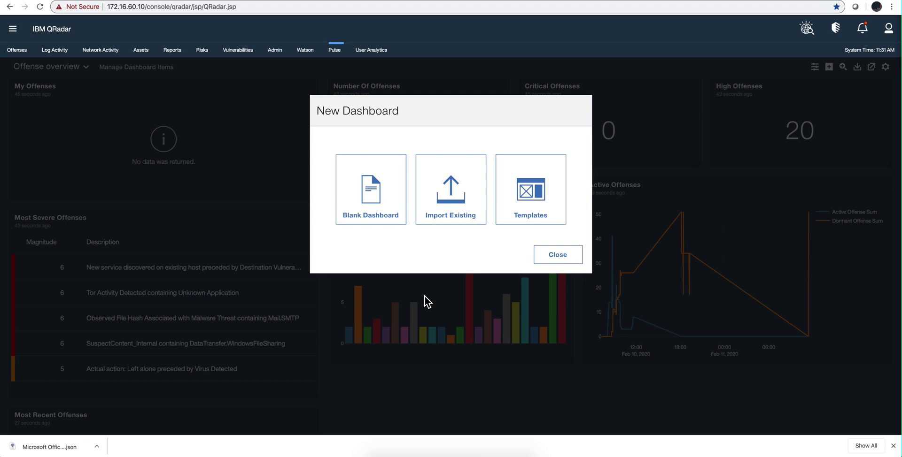
{"action": "left_click", "coordinate": [526, 196]}
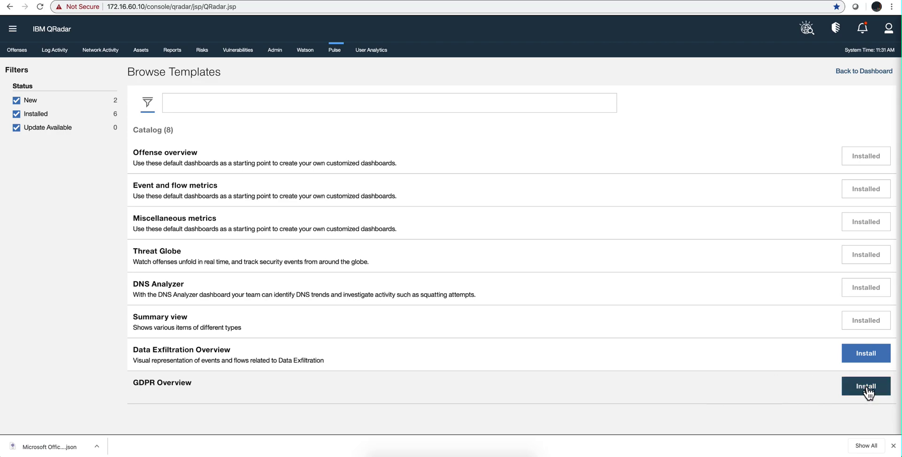
{"action": "left_click", "coordinate": [864, 386]}
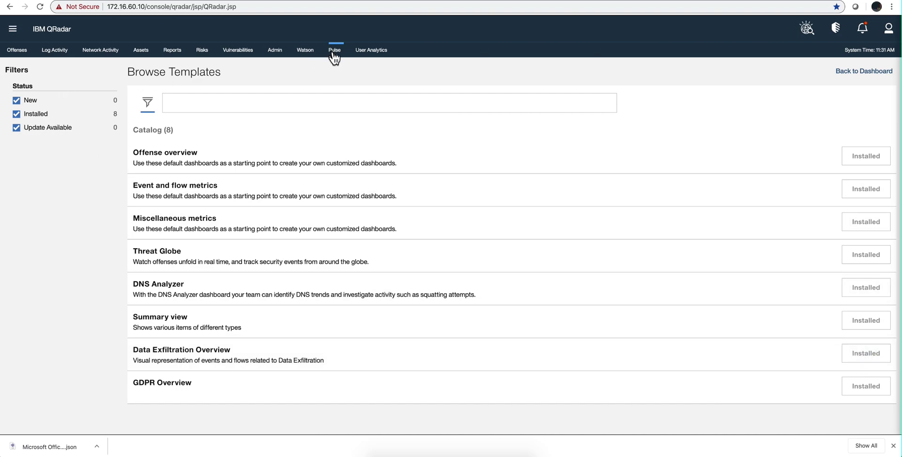
Choose GDPR Overview from Pulse's Switch to Dashboard list.
{"action": "left_click", "coordinate": [334, 49]}
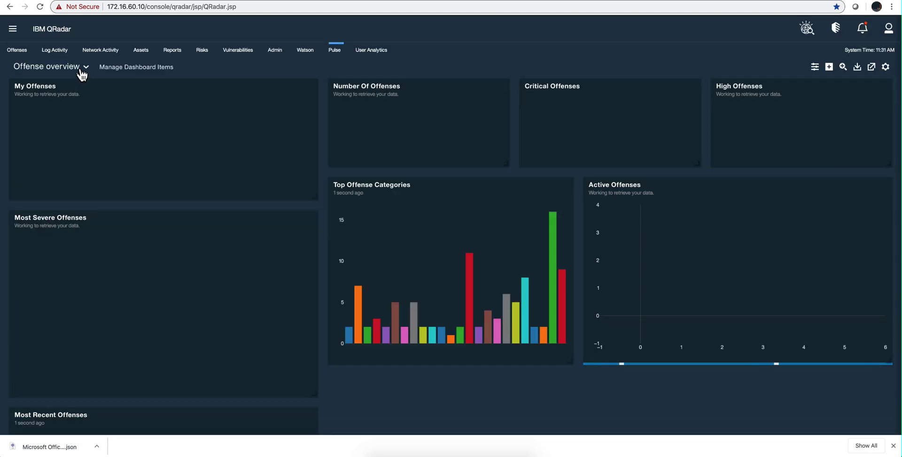
{"action": "left_click", "coordinate": [82, 72]}
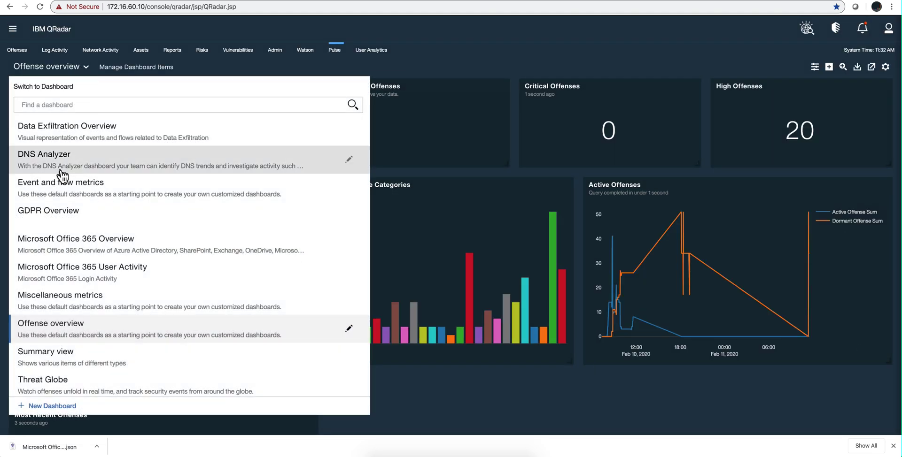
{"action": "scroll", "coordinate": [60, 177], "scroll_direction": "down", "scroll_amount": 1}
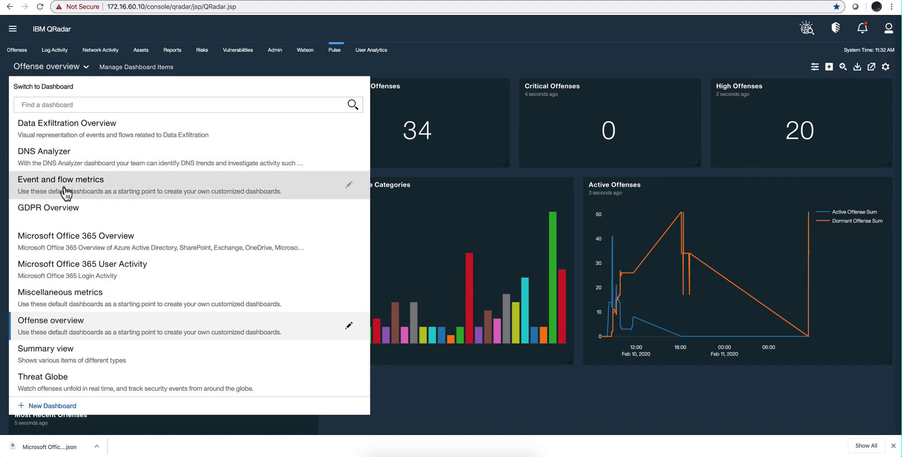
{"action": "left_click", "coordinate": [56, 217]}
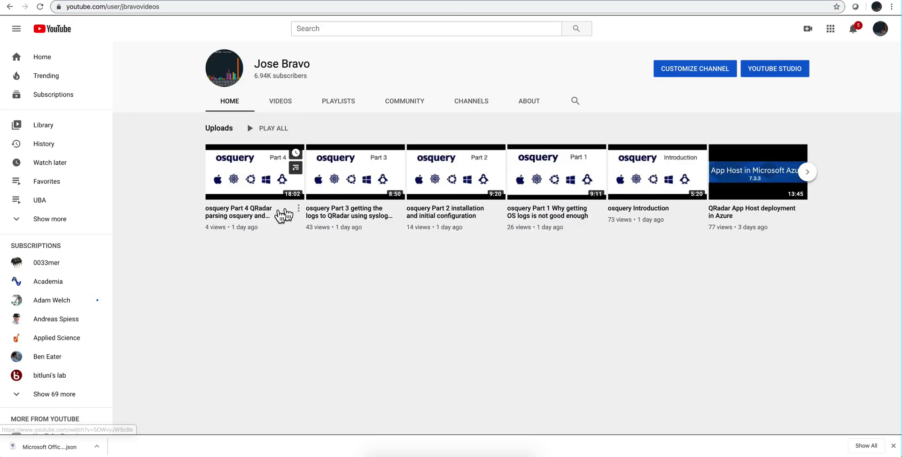
Pause the osquery Part 4 QRadar video and reveal its description's Box link.
{"action": "left_click", "coordinate": [248, 217]}
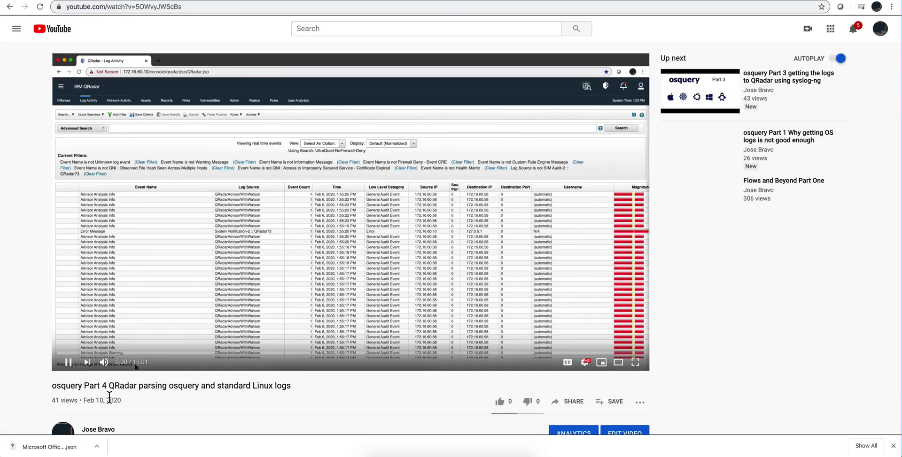
{"action": "left_click", "coordinate": [69, 363]}
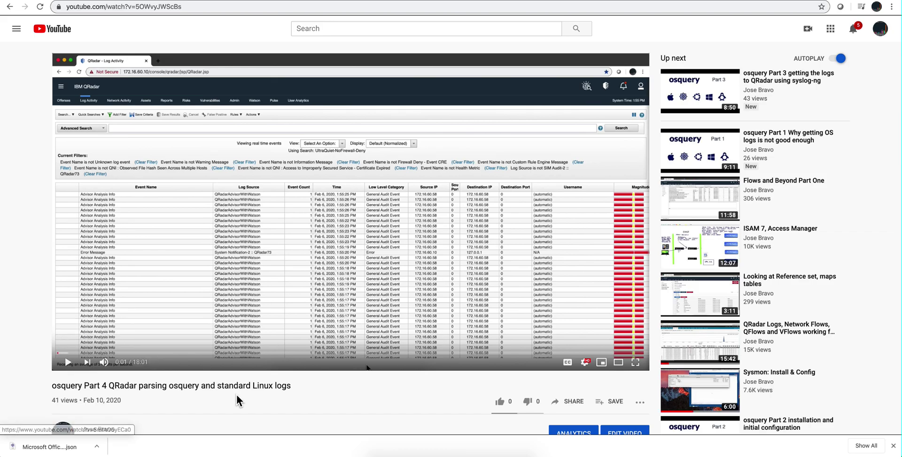
{"action": "scroll", "coordinate": [235, 395], "scroll_direction": "down", "scroll_amount": 3}
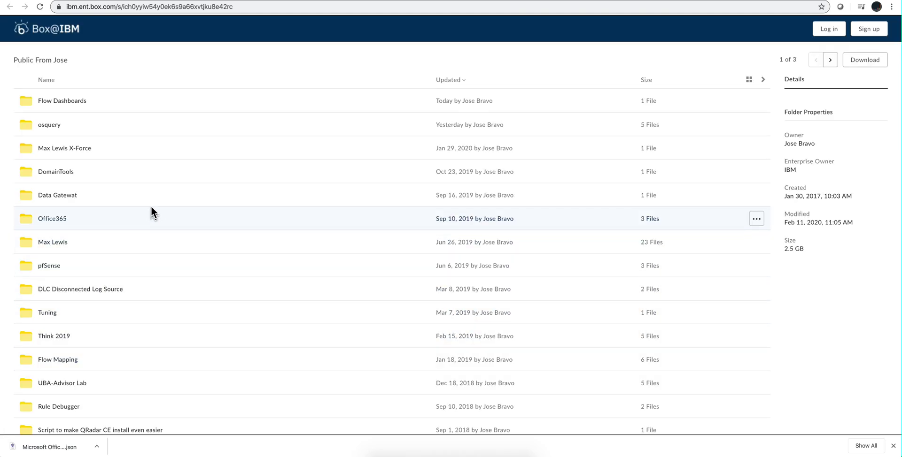
Download dale_dashboards_72hrs.zip from the Box Flow Dashboards folder and check its two JSON files.
{"action": "left_click", "coordinate": [74, 105]}
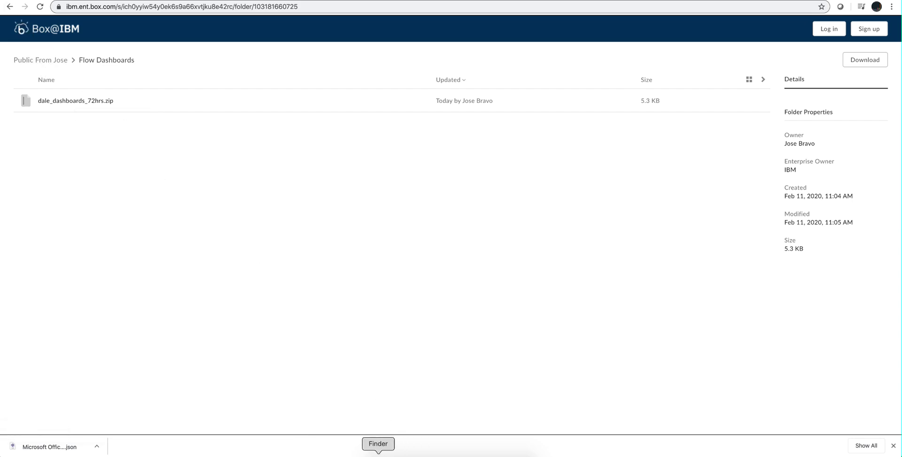
{"action": "left_click", "coordinate": [378, 456]}
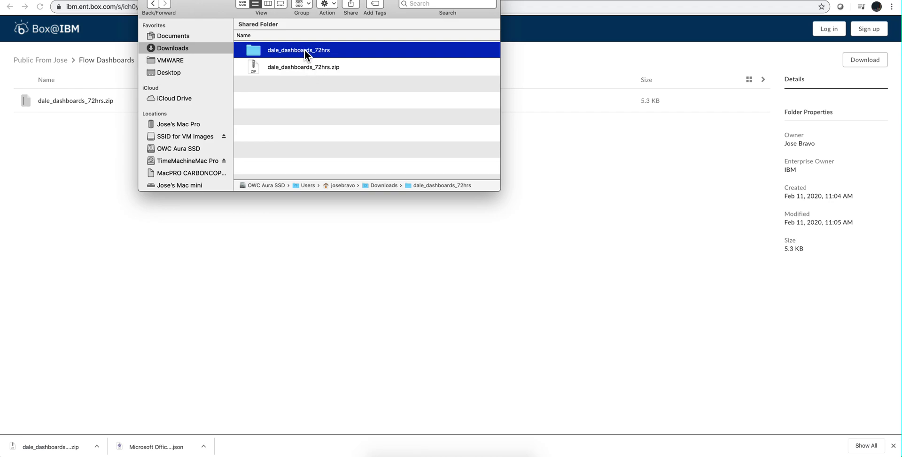
{"action": "double_click", "coordinate": [304, 50]}
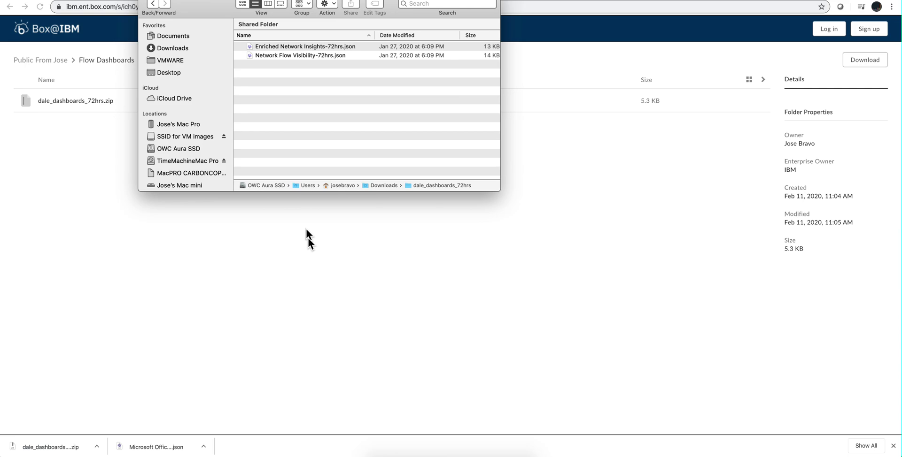
{"action": "left_click", "coordinate": [309, 256]}
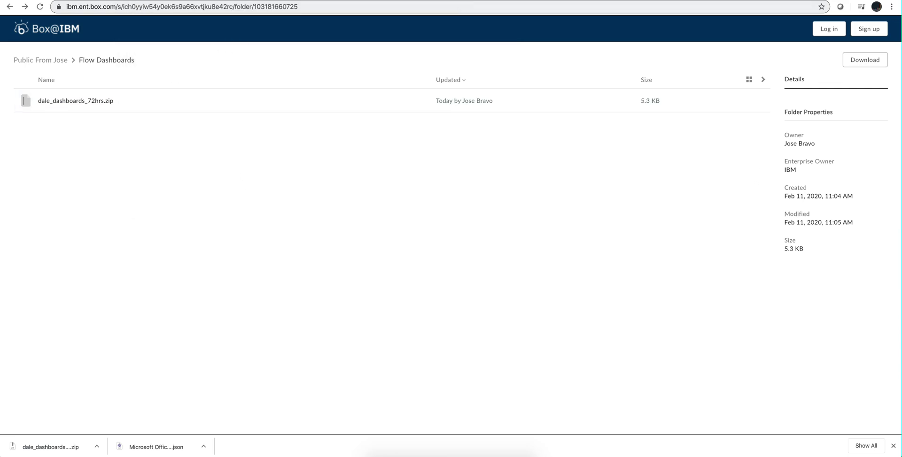
Import the Network Flow Visibility JSON from dale_dashboards_72hrs via New Dashboard > Import Existing.
{"action": "left_click", "coordinate": [109, 1]}
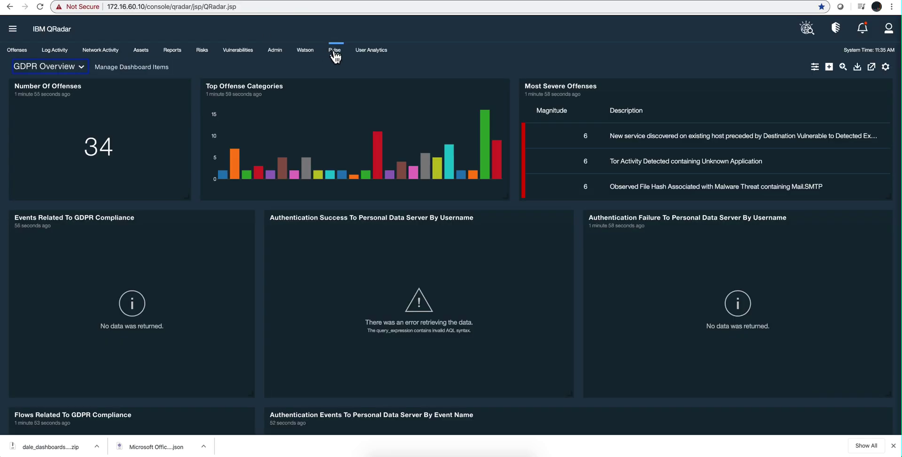
{"action": "left_click", "coordinate": [74, 68]}
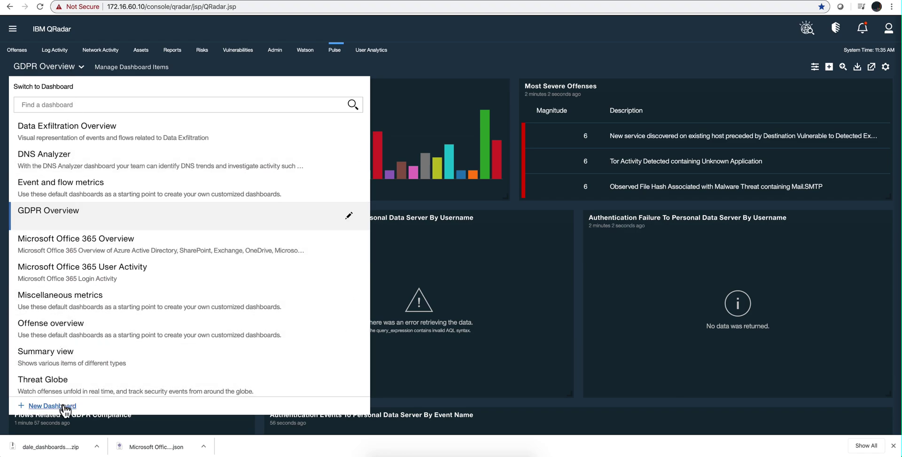
{"action": "left_click", "coordinate": [65, 407]}
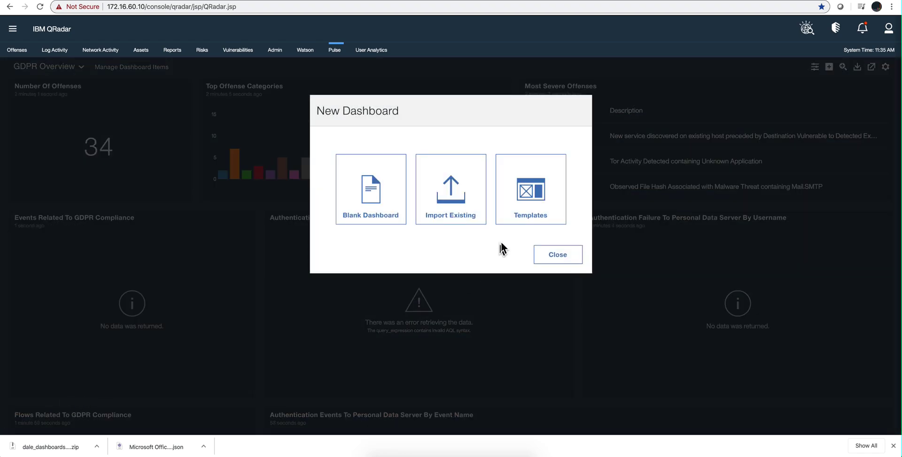
{"action": "left_click", "coordinate": [449, 201]}
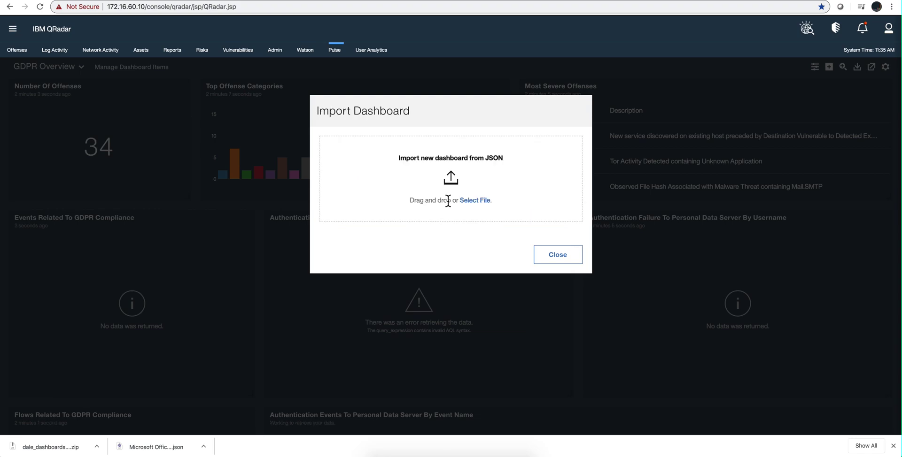
{"action": "left_click", "coordinate": [477, 201]}
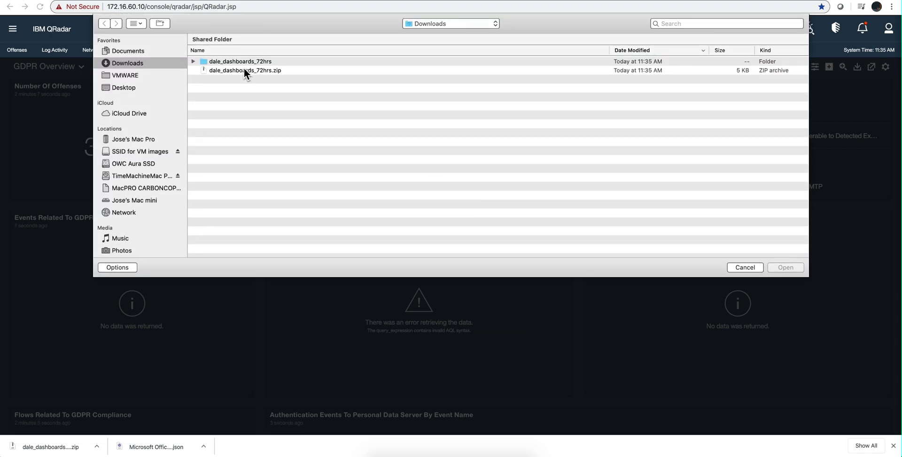
{"action": "double_click", "coordinate": [239, 60]}
{"action": "left_click", "coordinate": [241, 59]}
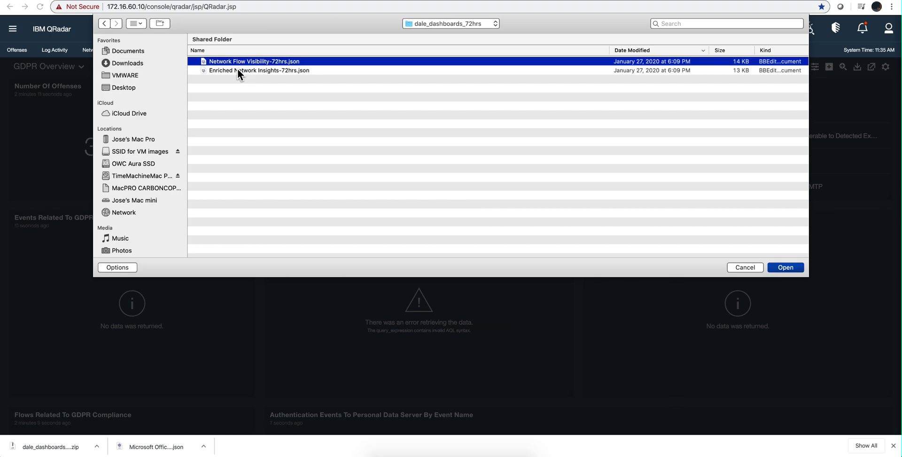
{"action": "left_click", "coordinate": [789, 268]}
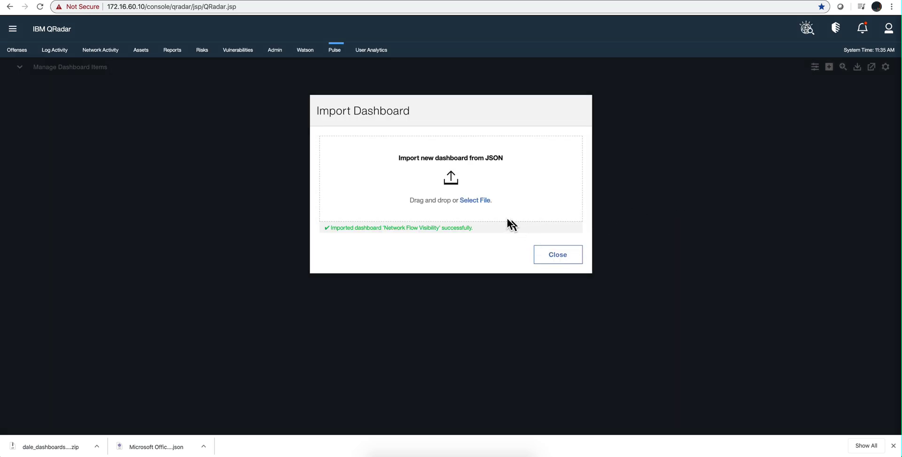
Import the Enriched Network Insights JSON file too and close the import dialog.
{"action": "left_click", "coordinate": [480, 201]}
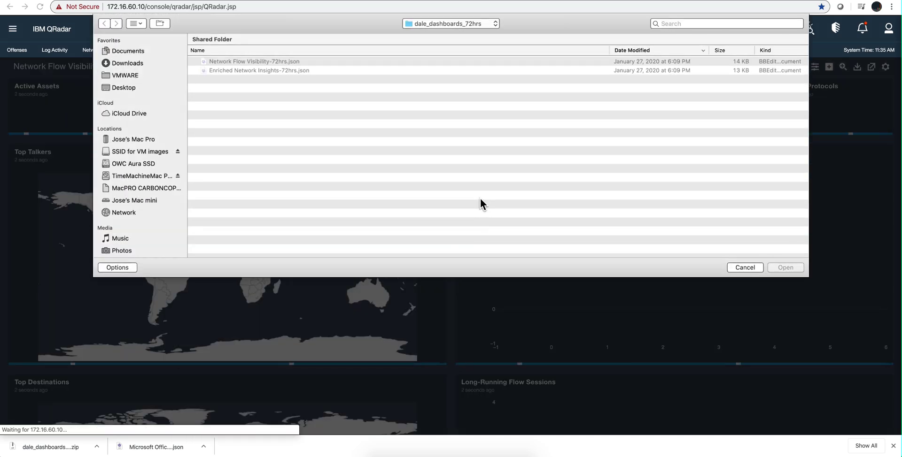
{"action": "double_click", "coordinate": [252, 71]}
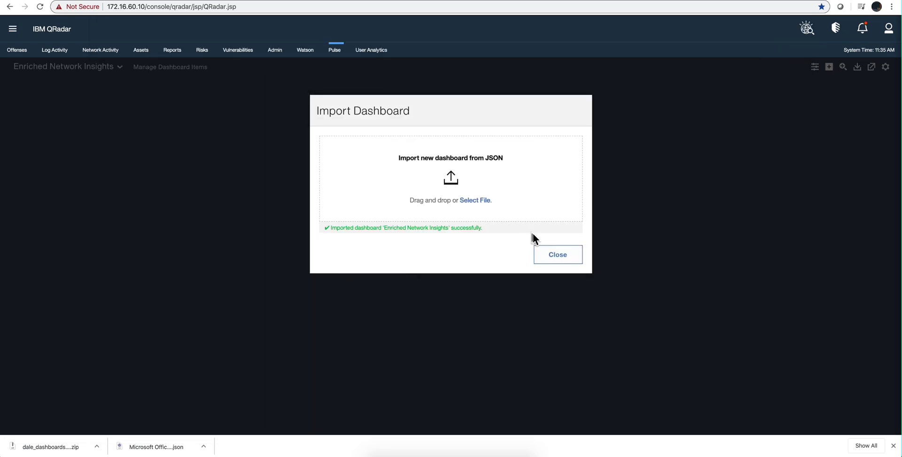
{"action": "left_click", "coordinate": [559, 256]}
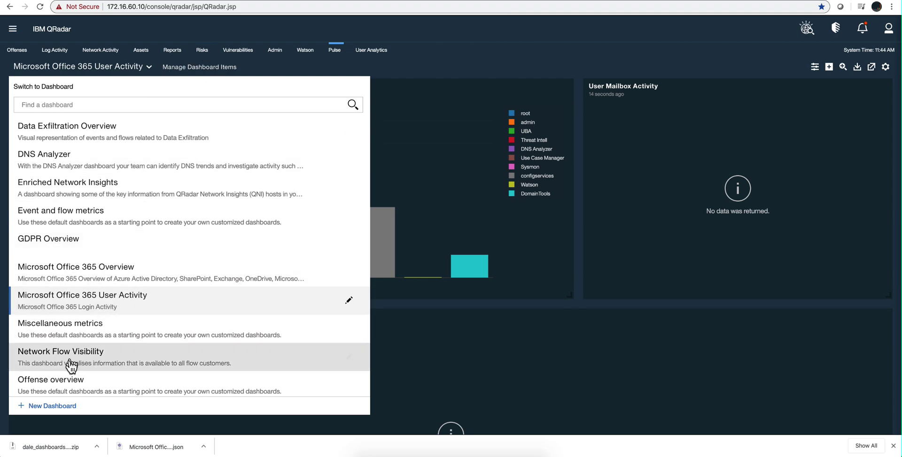
Switch to the Network Flow Visibility dashboard and scroll through its widgets.
{"action": "left_click", "coordinate": [66, 364]}
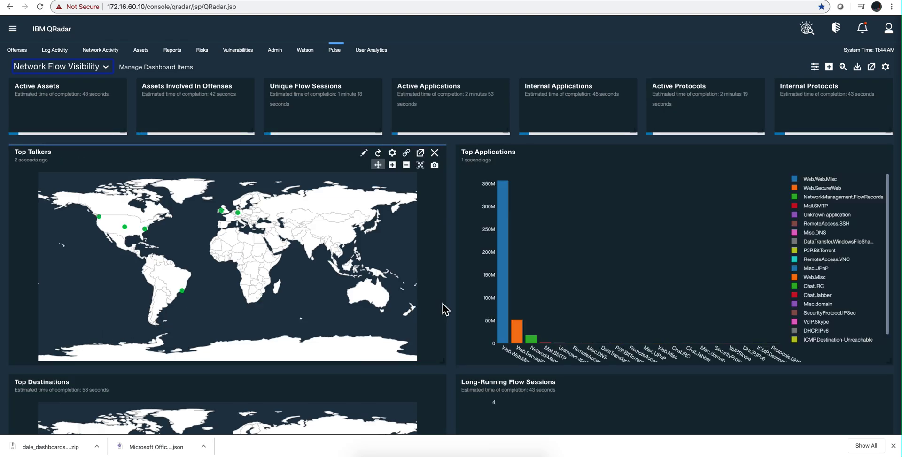
{"action": "scroll", "coordinate": [450, 299], "scroll_direction": "down", "scroll_amount": 2}
{"action": "scroll", "coordinate": [450, 300], "scroll_direction": "down", "scroll_amount": 5}
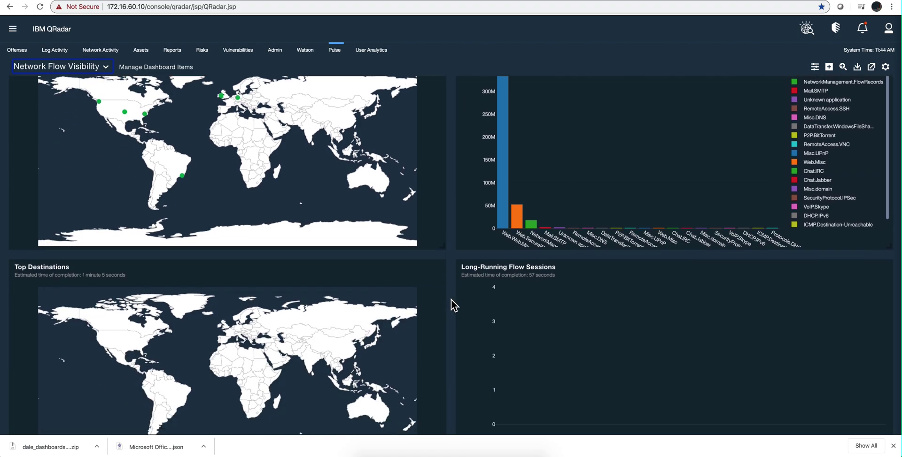
{"action": "scroll", "coordinate": [451, 304], "scroll_direction": "up", "scroll_amount": 2}
{"action": "scroll", "coordinate": [451, 304], "scroll_direction": "up", "scroll_amount": 3}
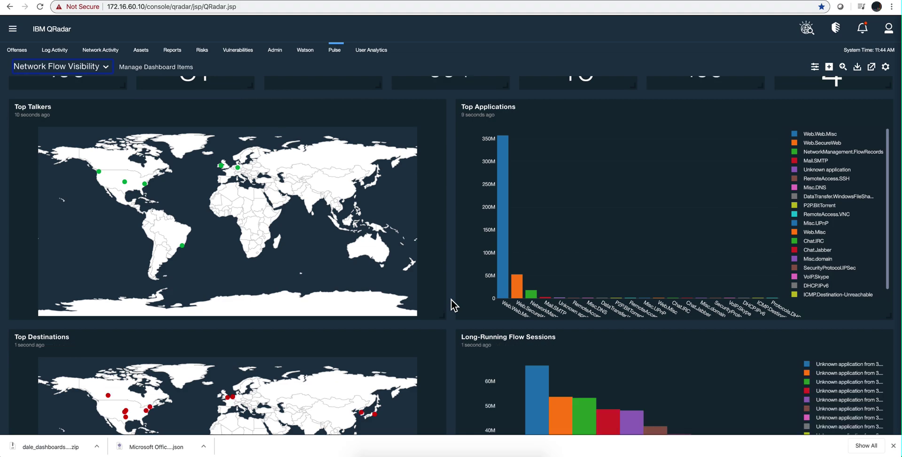
{"action": "scroll", "coordinate": [451, 304], "scroll_direction": "down", "scroll_amount": 3}
{"action": "scroll", "coordinate": [452, 305], "scroll_direction": "down", "scroll_amount": 3}
{"action": "scroll", "coordinate": [452, 305], "scroll_direction": "up", "scroll_amount": 1}
{"action": "scroll", "coordinate": [452, 305], "scroll_direction": "up", "scroll_amount": 4}
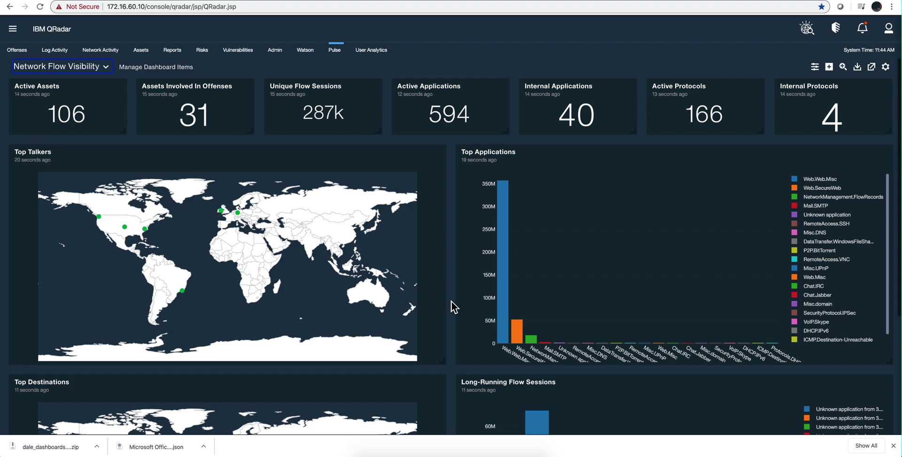
Switch to the Enriched Network Insights dashboard and browse its populated charts.
{"action": "left_click", "coordinate": [105, 67]}
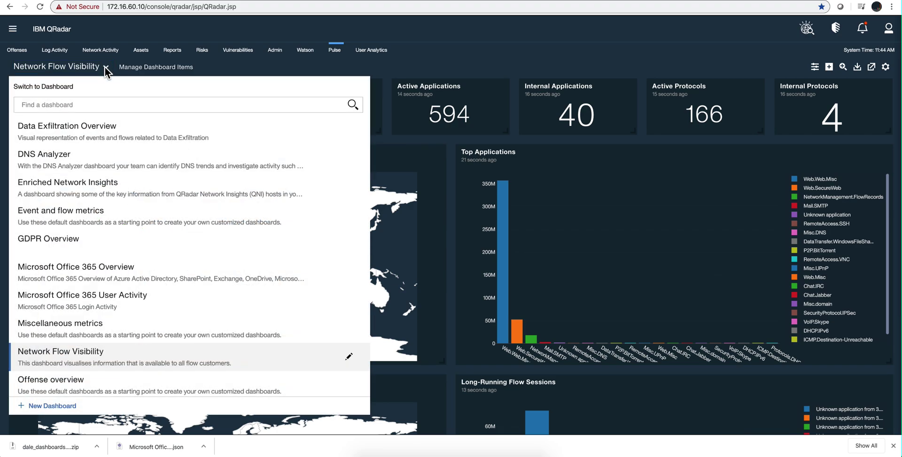
{"action": "left_click", "coordinate": [87, 190]}
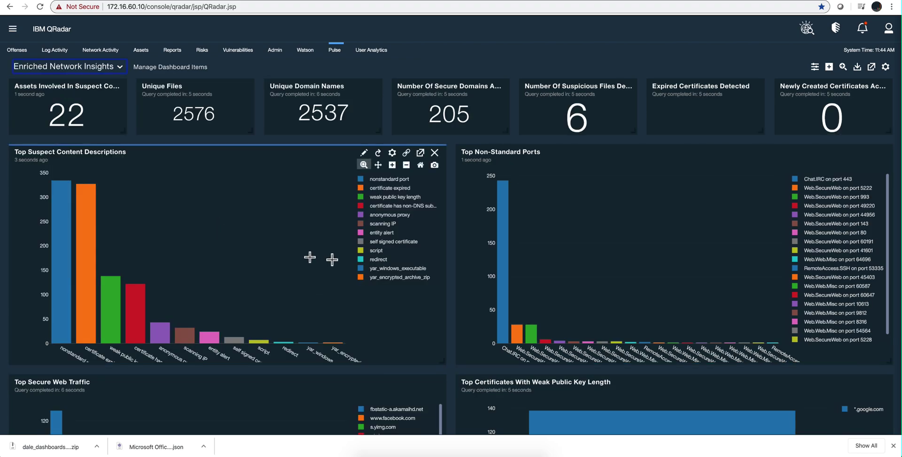
{"action": "scroll", "coordinate": [450, 264], "scroll_direction": "down", "scroll_amount": 4}
{"action": "scroll", "coordinate": [450, 264], "scroll_direction": "up", "scroll_amount": 2}
{"action": "scroll", "coordinate": [449, 264], "scroll_direction": "up", "scroll_amount": 1}
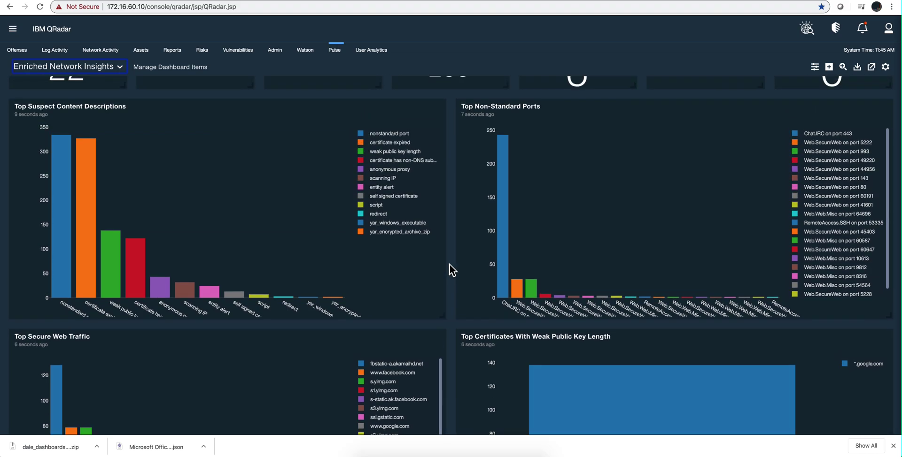